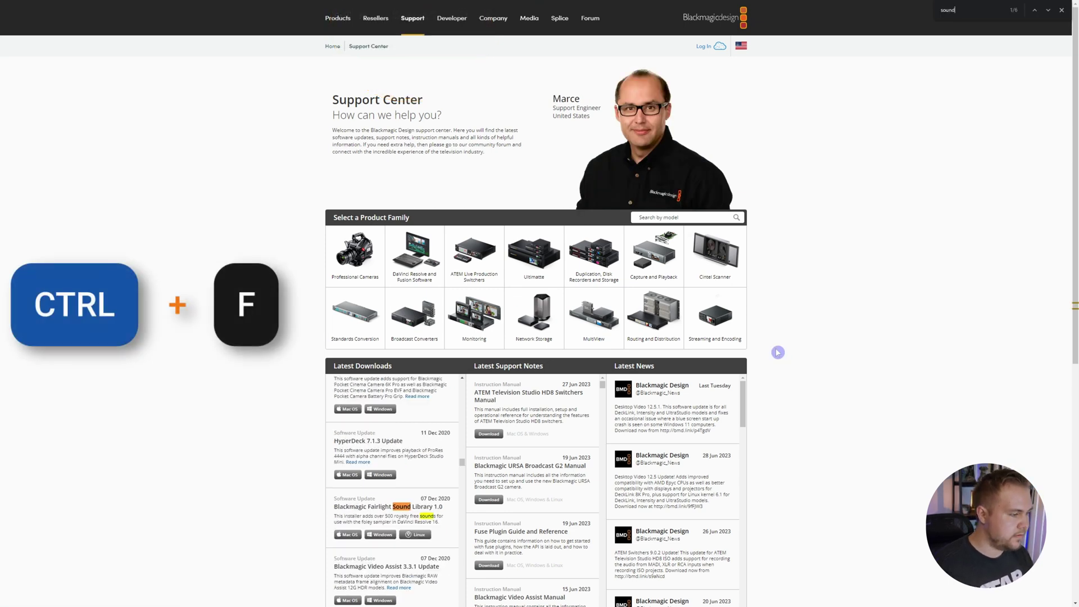
Step: Mark the Blackmagic Fairlight Sound Library 1.0 entry in the Latest Downloads list
left_click_drag(346, 506, 428, 509)
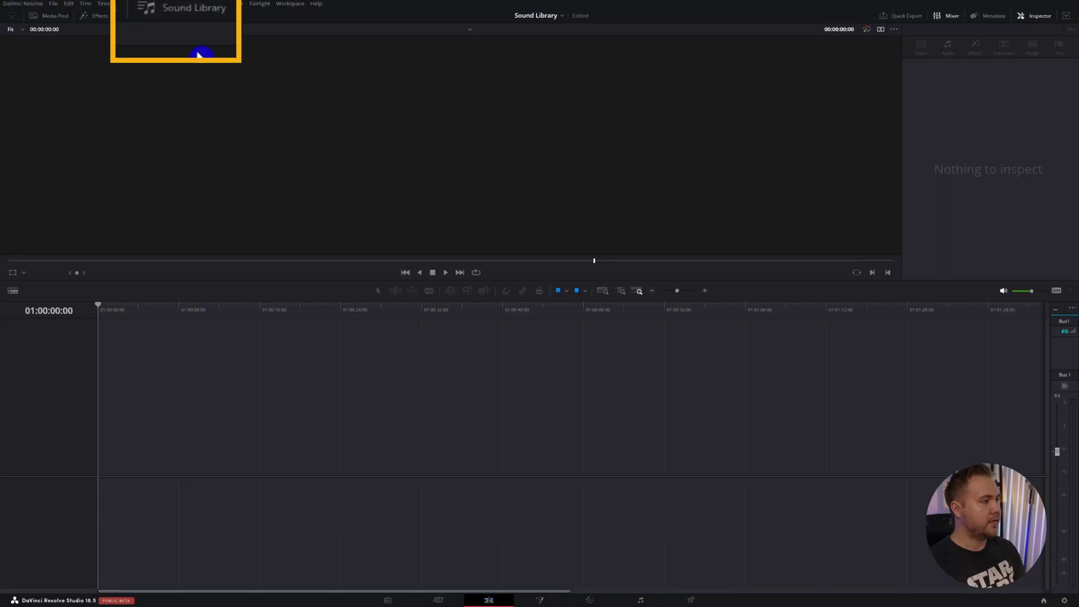
Step: Show the Sound Library panel and list every sound in the library
left_click(168, 16)
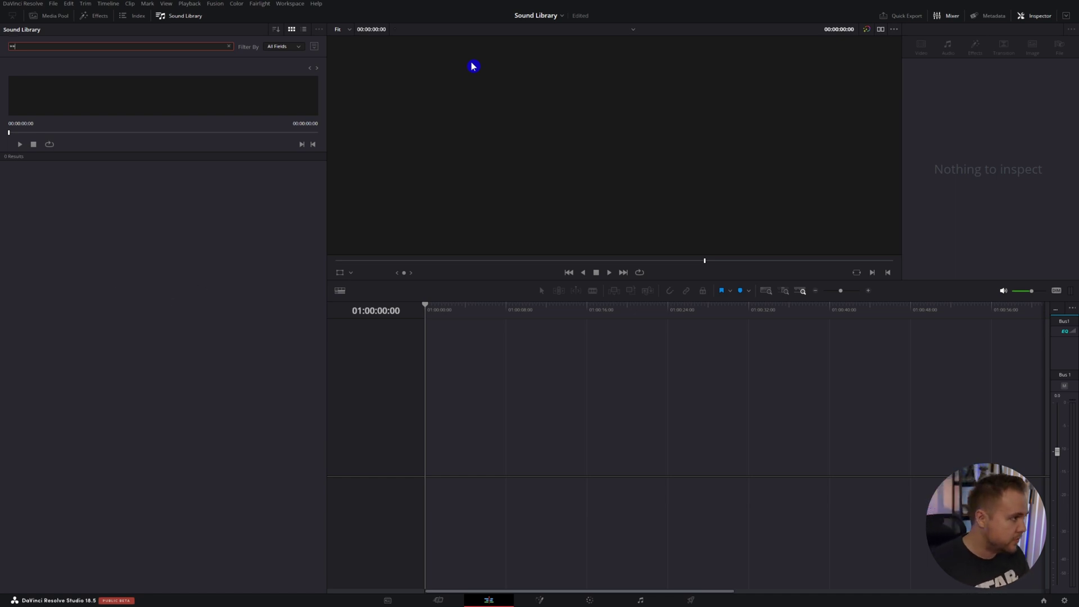
key("Return")
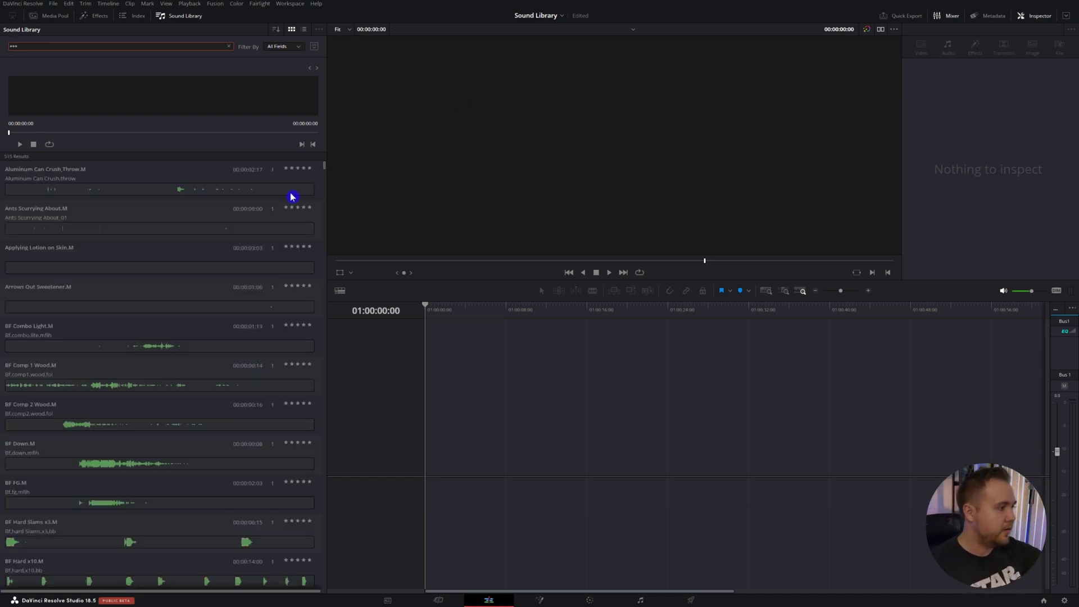
Step: Add the BF On Gravel 1.M effect to the timeline and play it back
scroll(181, 228, "down", 10)
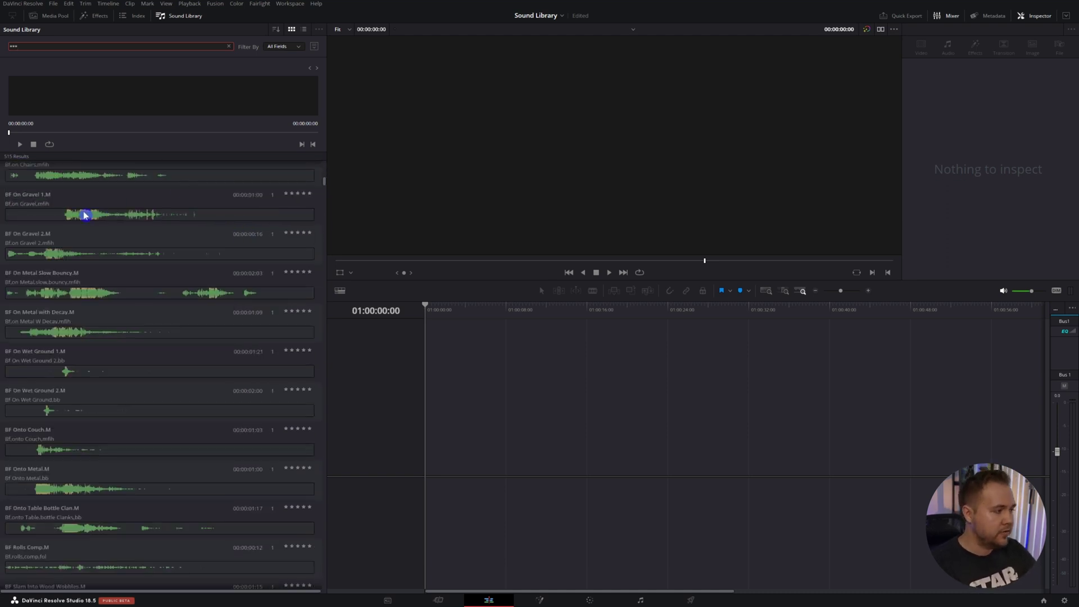
left_click_drag(84, 215, 414, 311)
key("space")
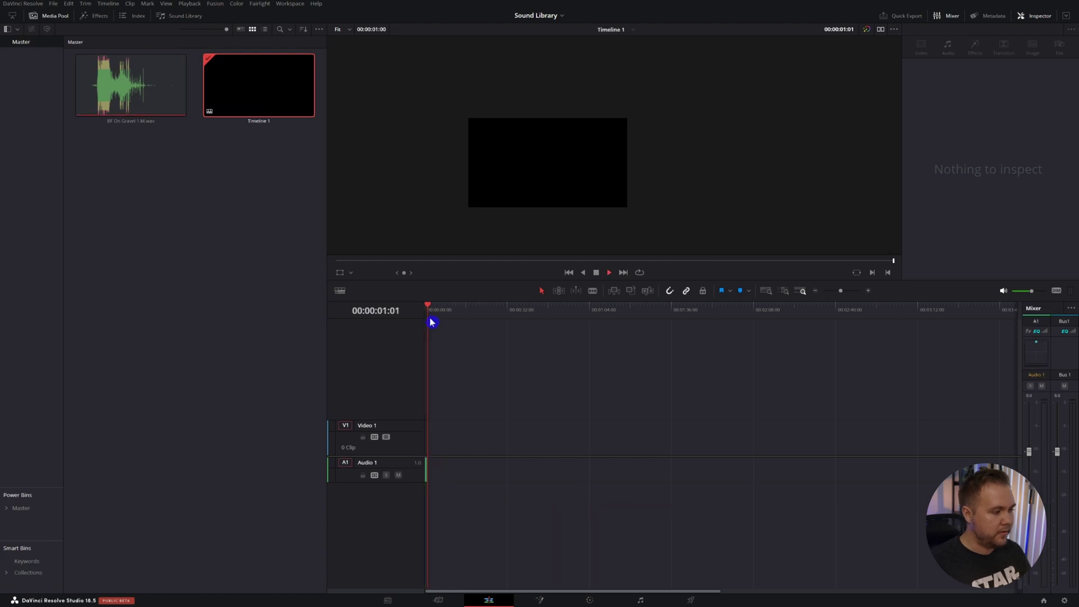
key("space")
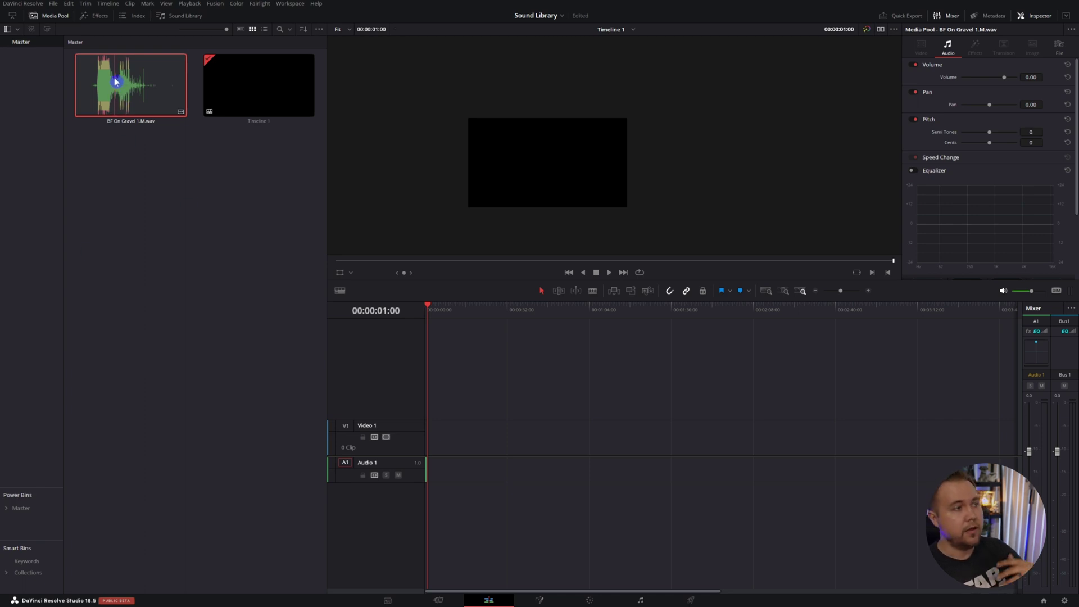
left_click(159, 16)
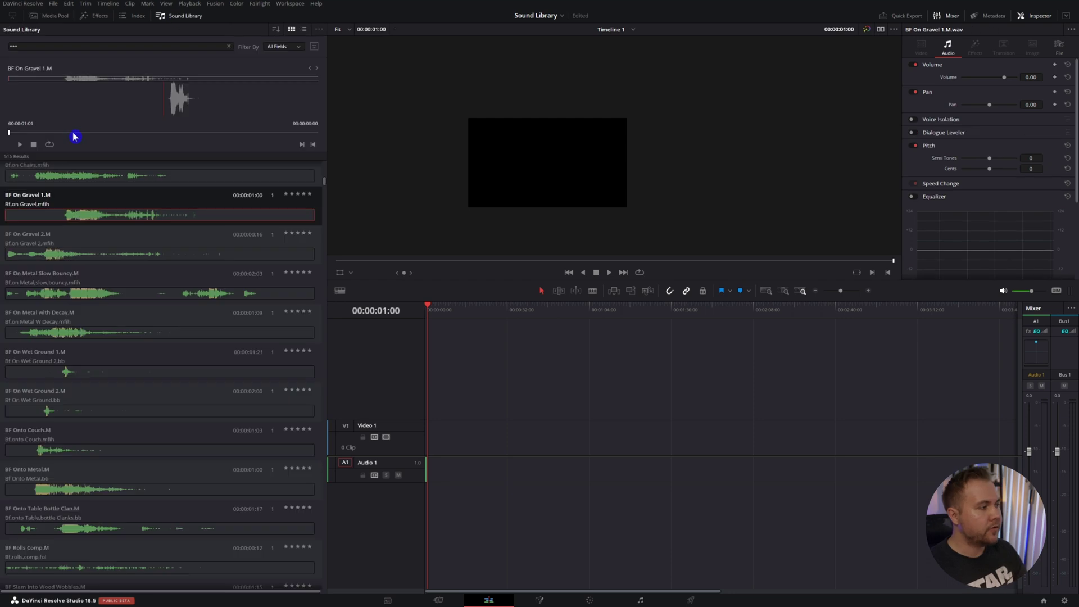
Step: Load BF On Chairs.M into the preview and mark in and out points on it
left_click(103, 182)
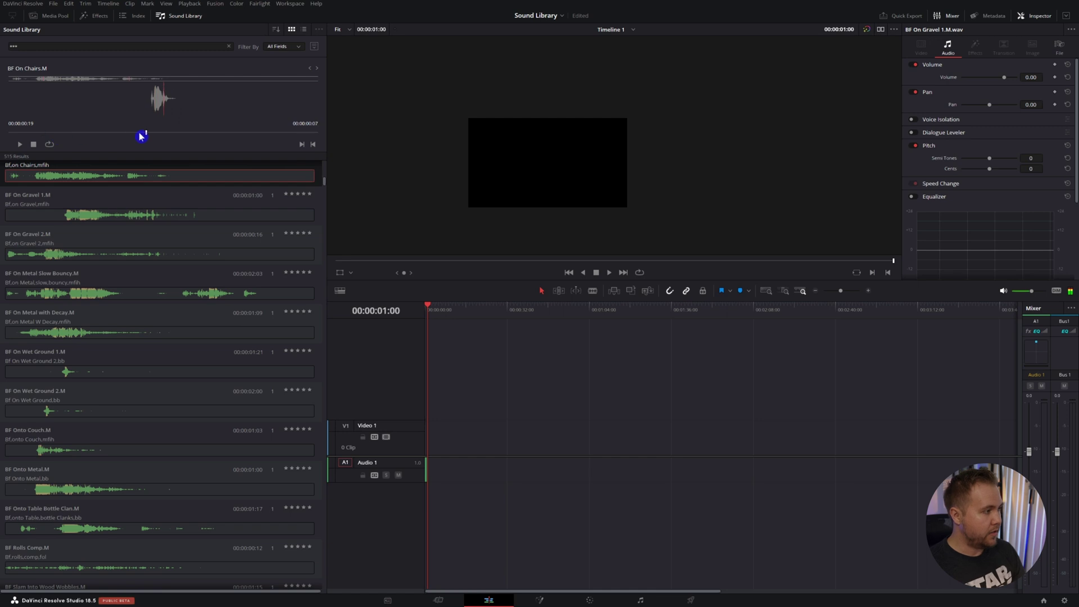
key("i")
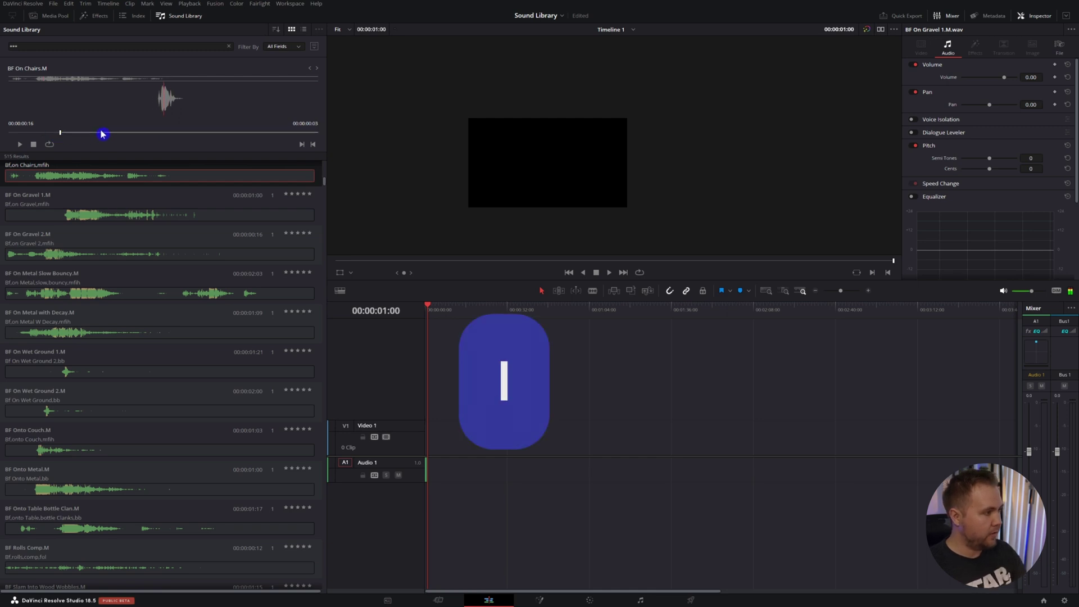
key("o")
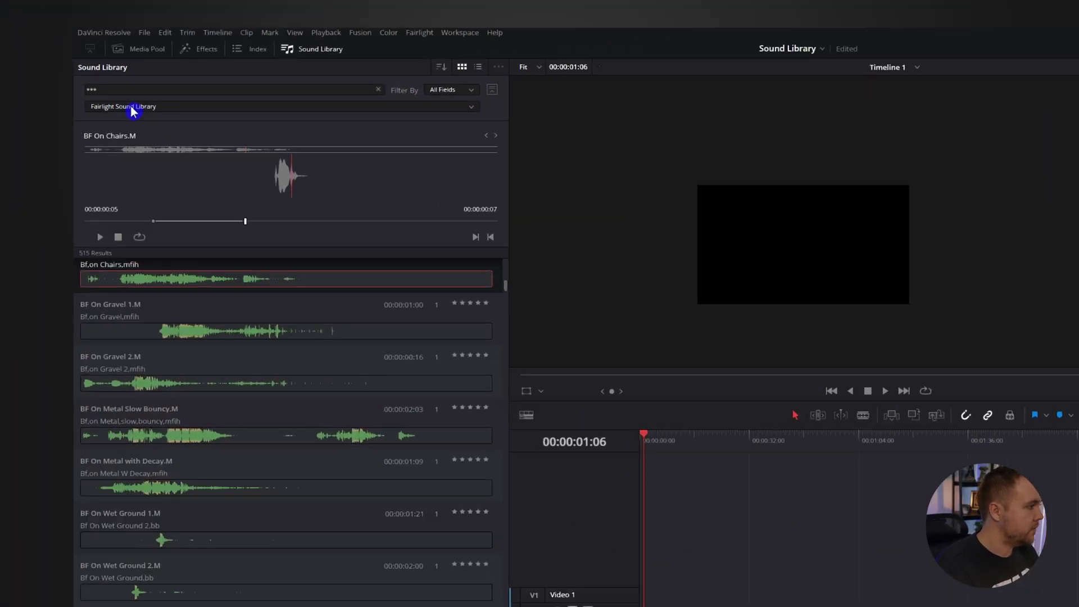
Step: List the available sound libraries: Fairlight Sound Library, Local Database, Music and Sound Effects
left_click(44, 62)
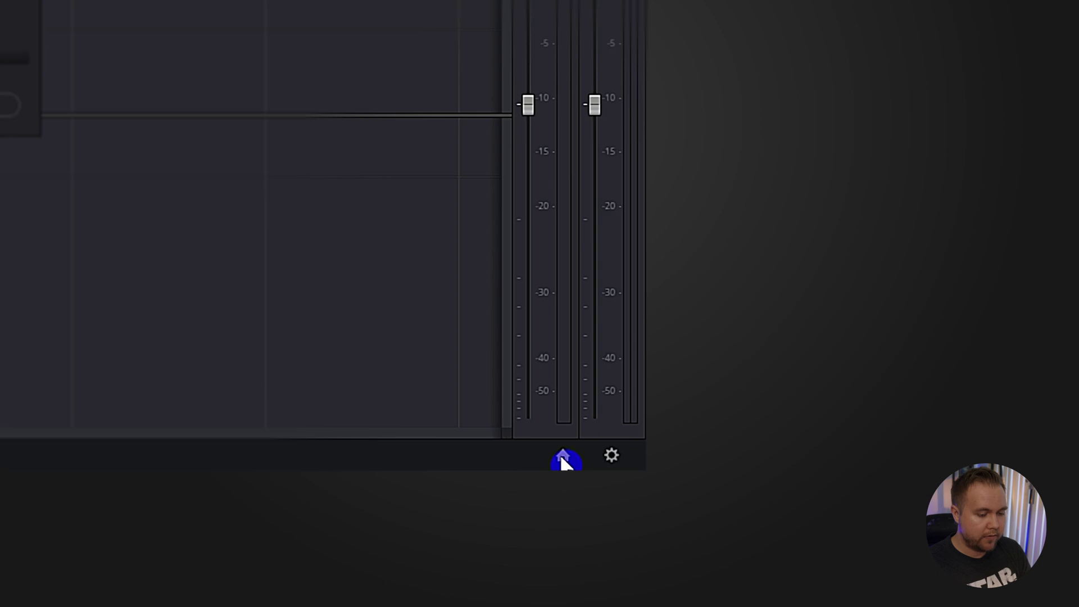
left_click(563, 458)
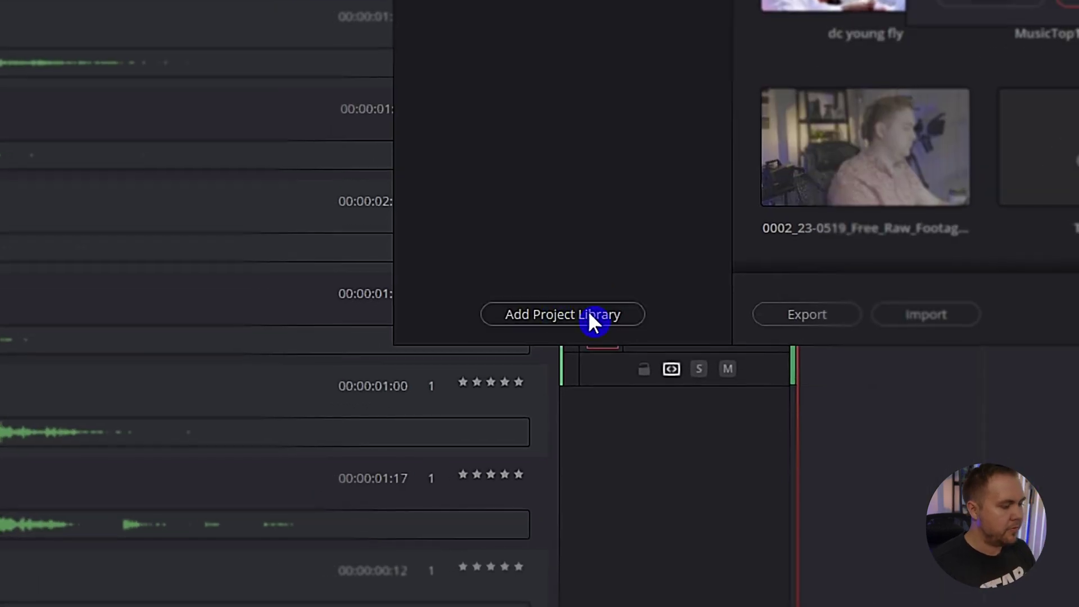
Step: Try adding a project library in DaVinci Music, cancel, then switch to the Music library
left_click(590, 316)
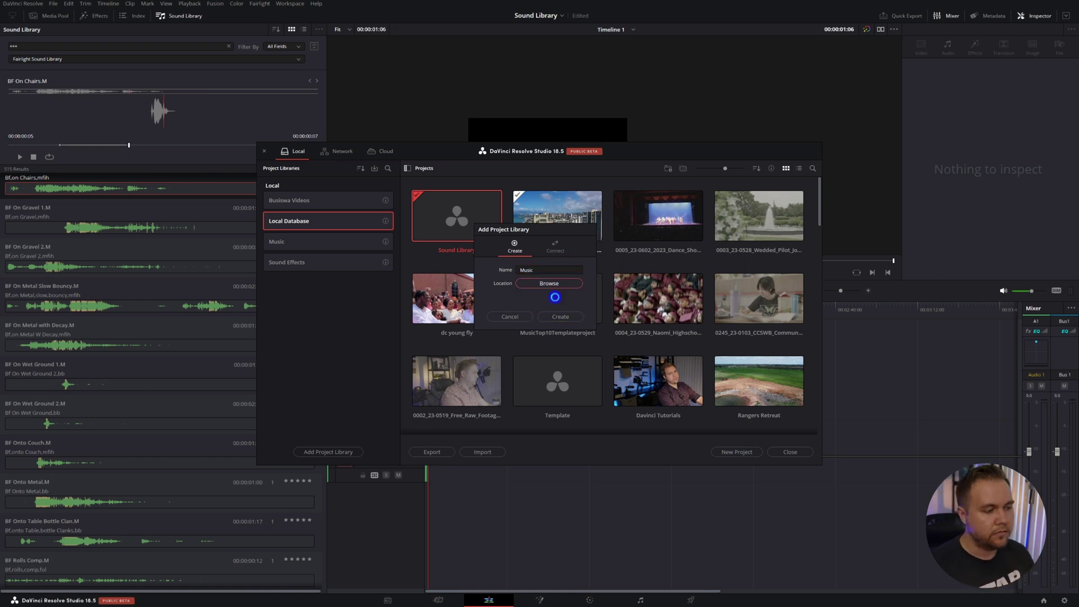
left_click(549, 283)
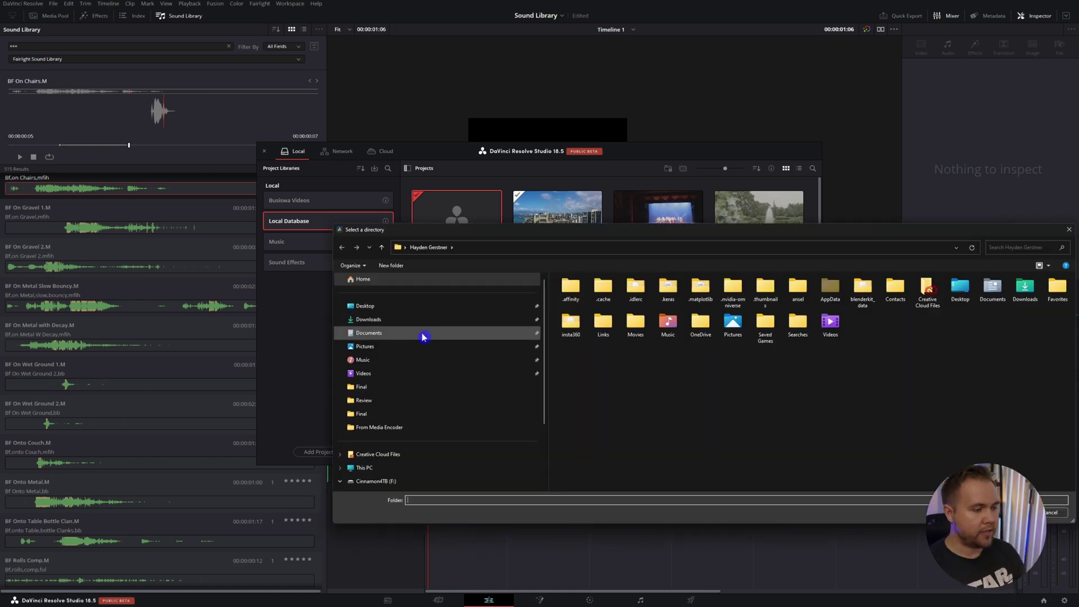
left_click(396, 360)
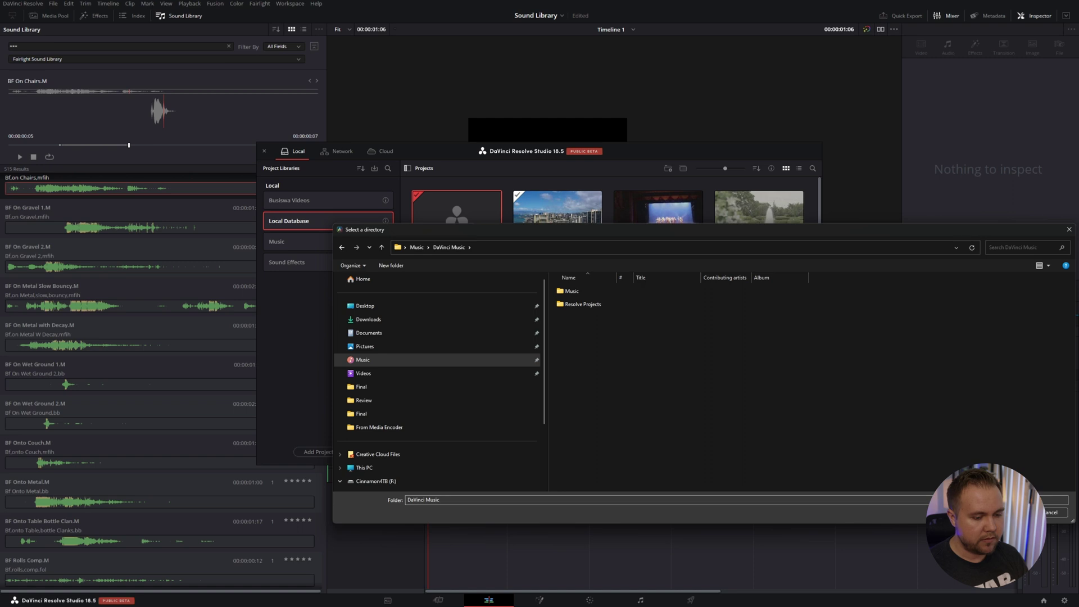
key("Escape")
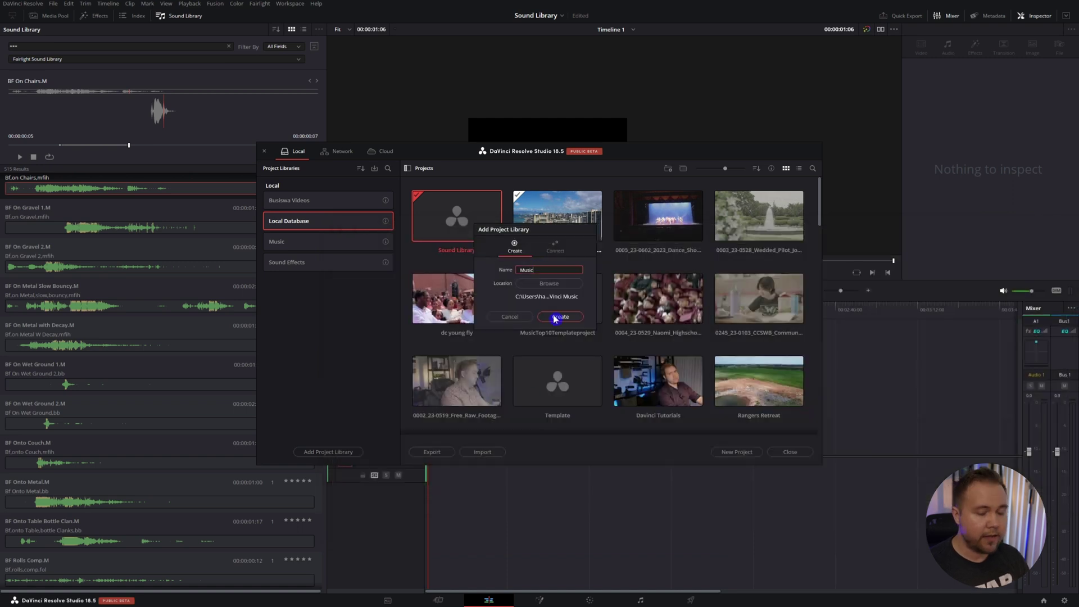
left_click(520, 317)
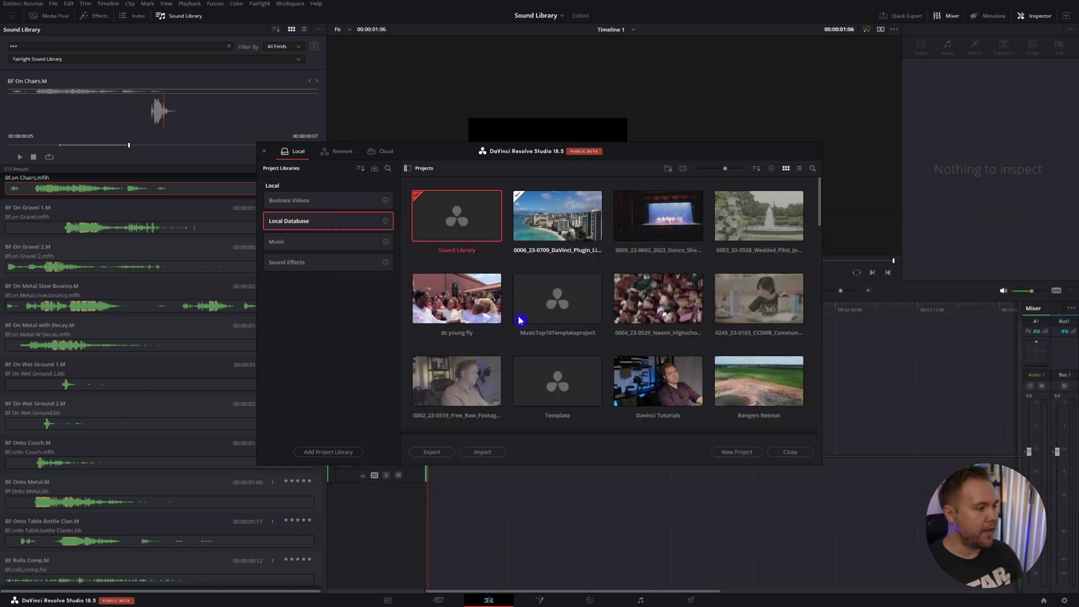
left_click(330, 246)
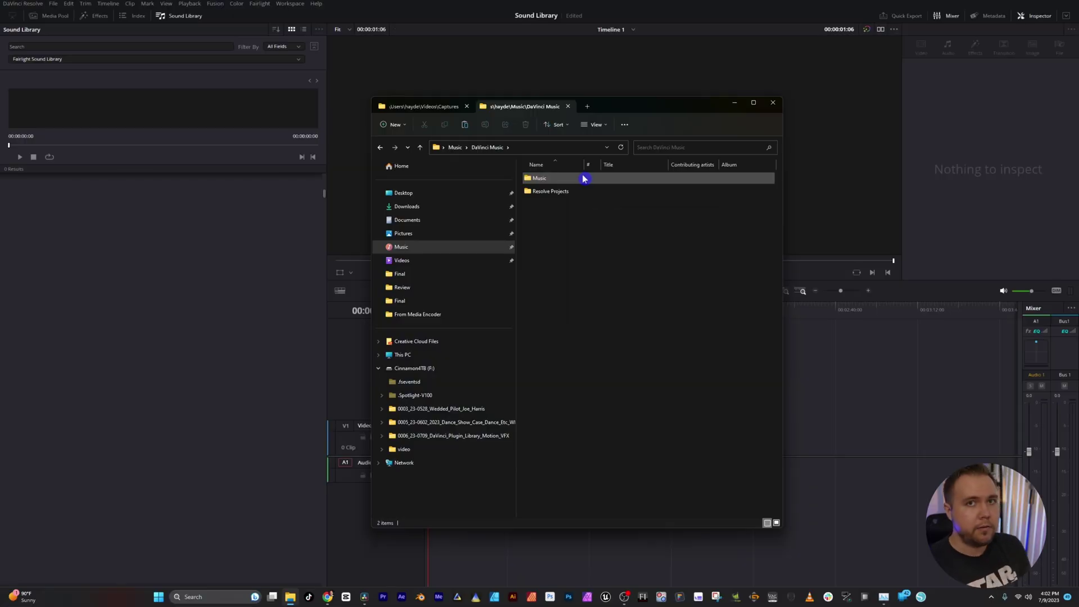
Step: Open DaVinci Music's Music folder and select the Painted Breakthesilence and Silent City songs
double_click(585, 179)
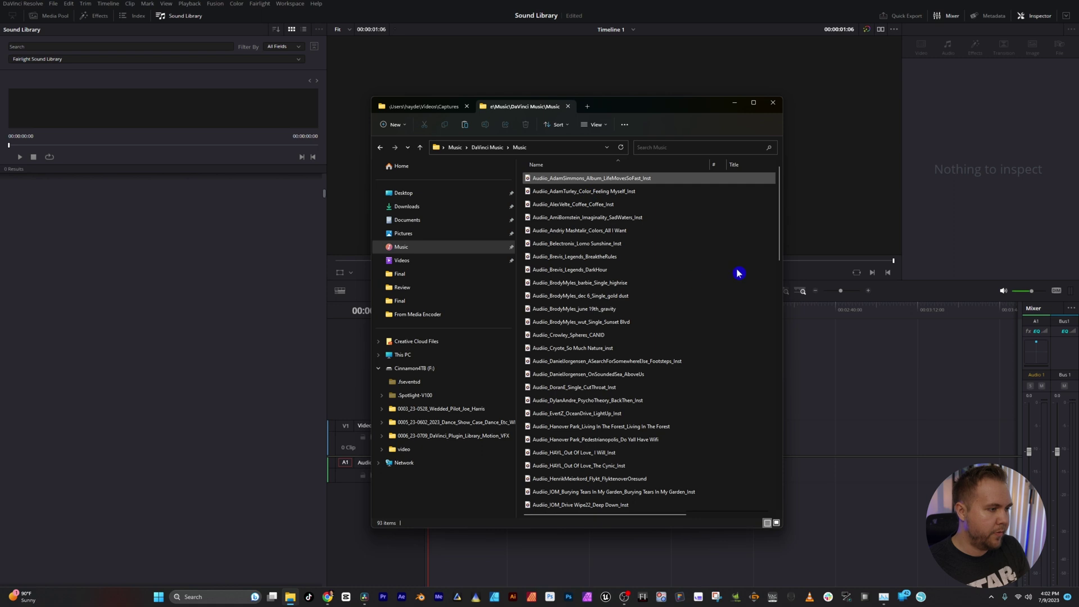
scroll(618, 253, "down", 10)
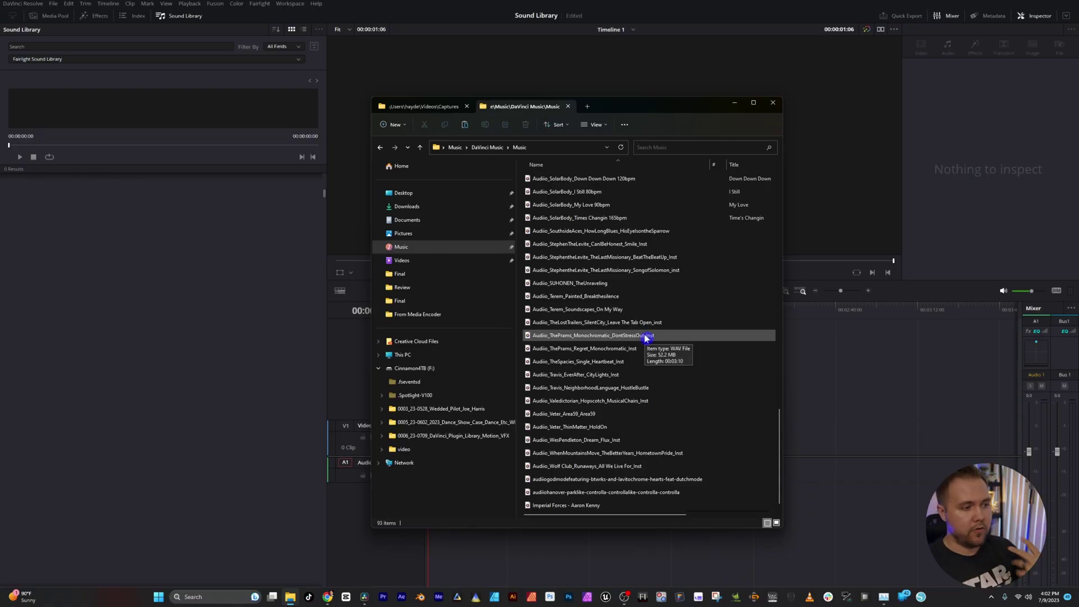
left_click(685, 296)
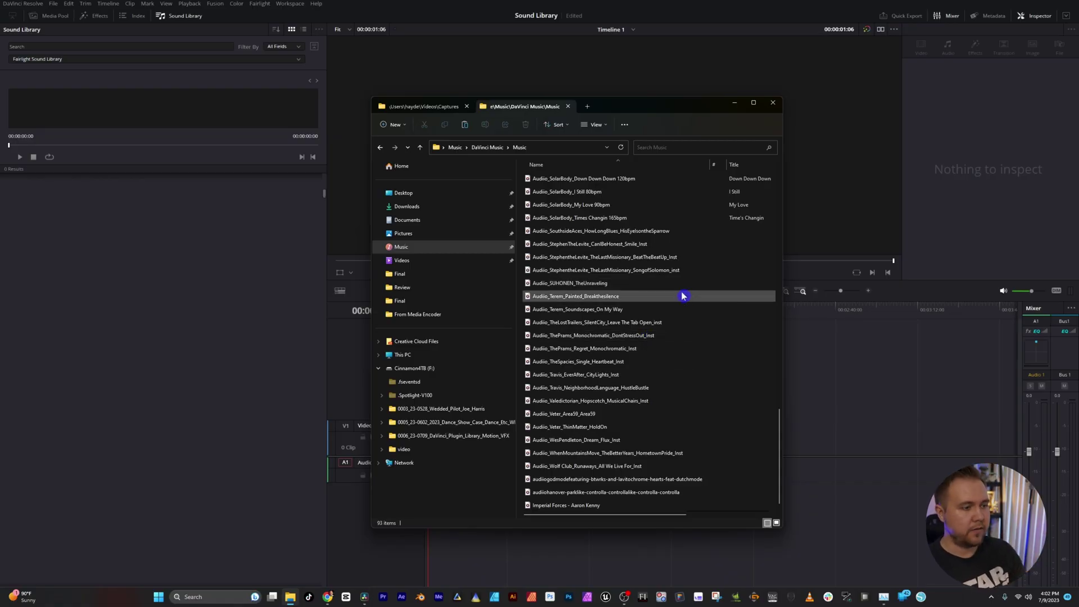
left_click(664, 322)
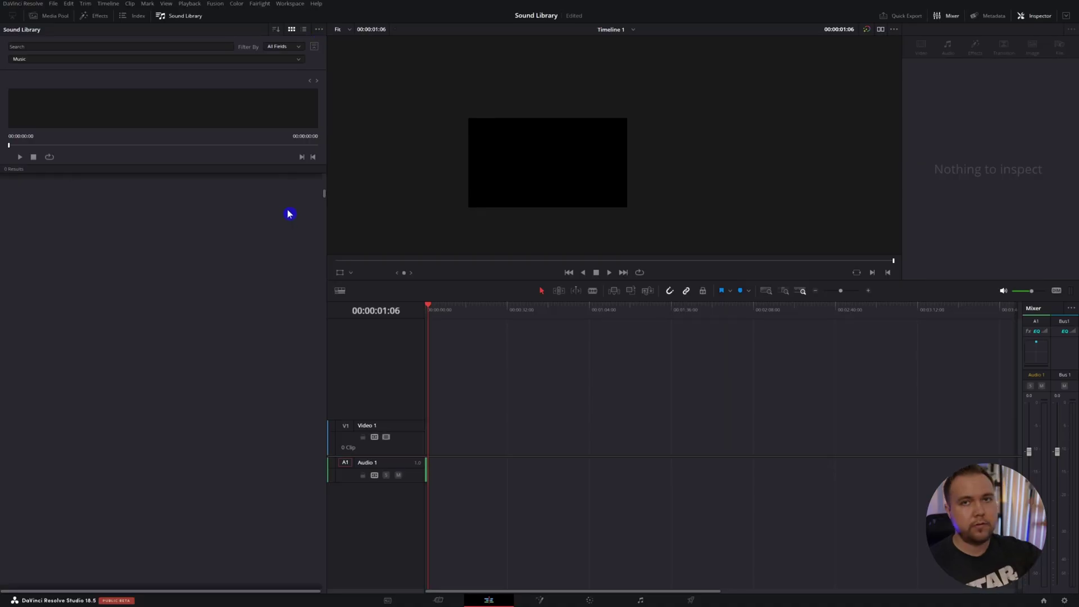
left_click(296, 63)
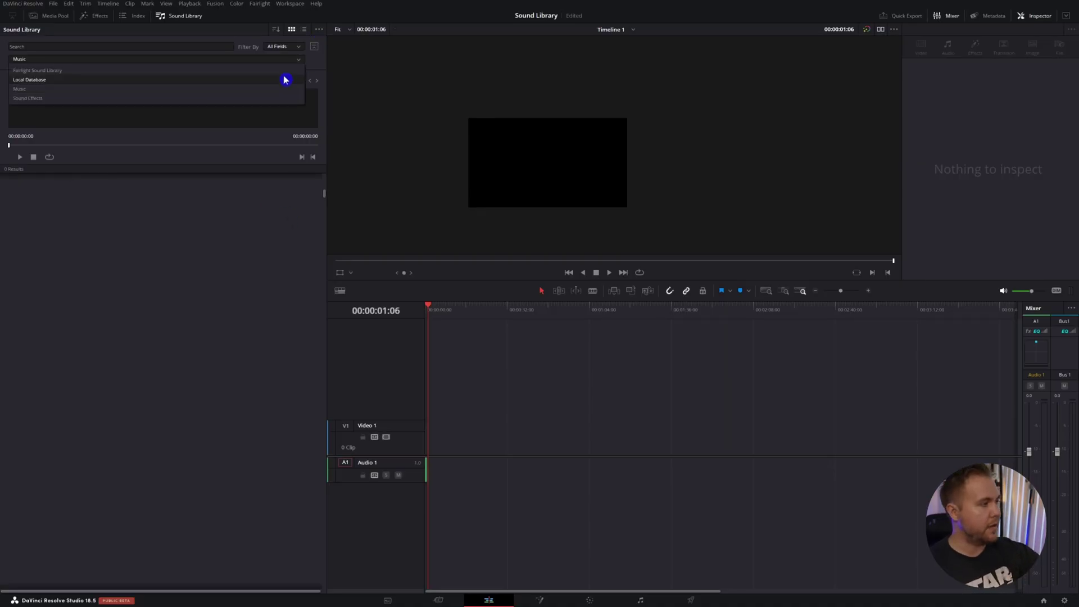
left_click(267, 99)
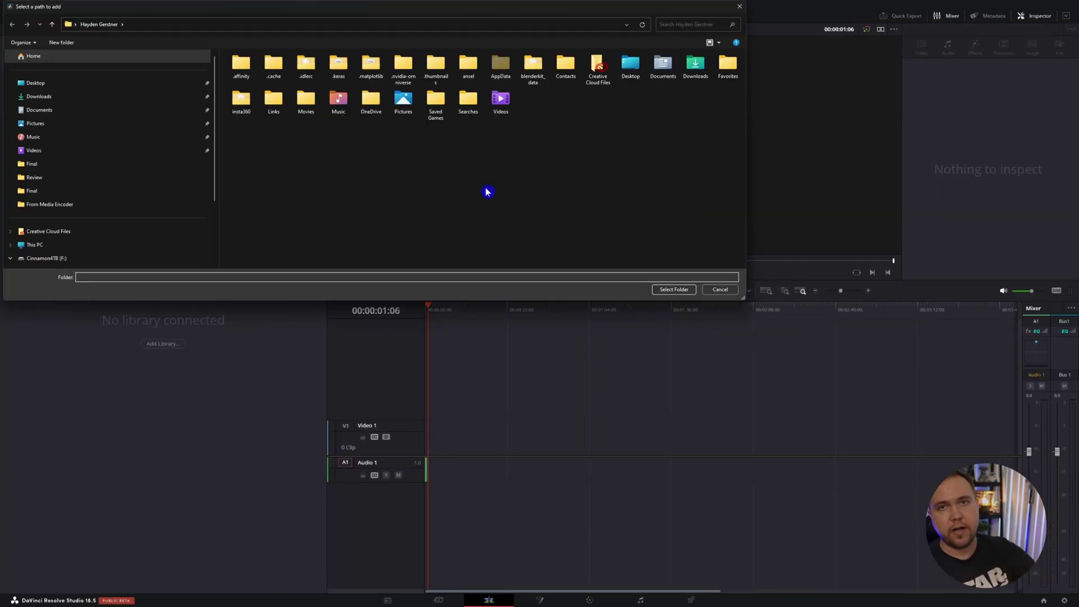
left_click(720, 290)
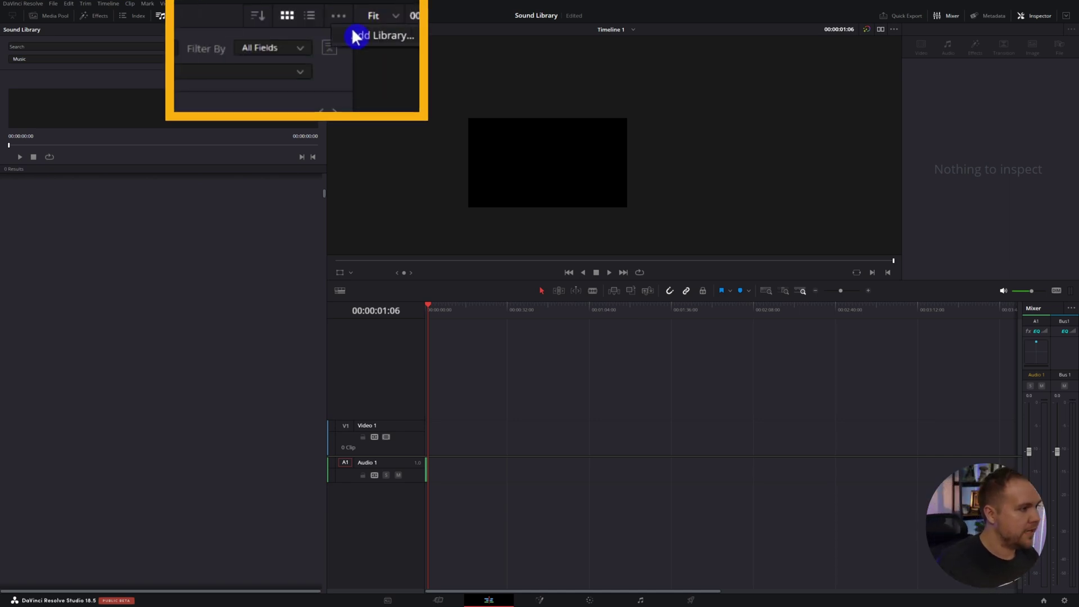
Step: Choose a folder of songs to add to the Music sound library
left_click(352, 30)
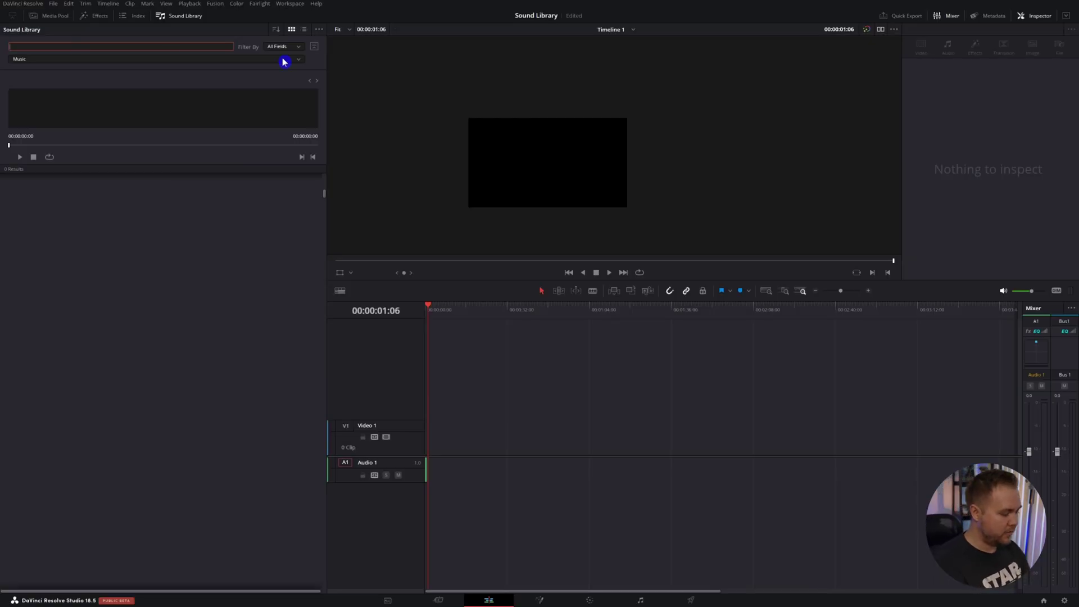
Step: Search the Music library for 'audi', preview the Love-Marriage song, and jump to about 2:31
type("i")
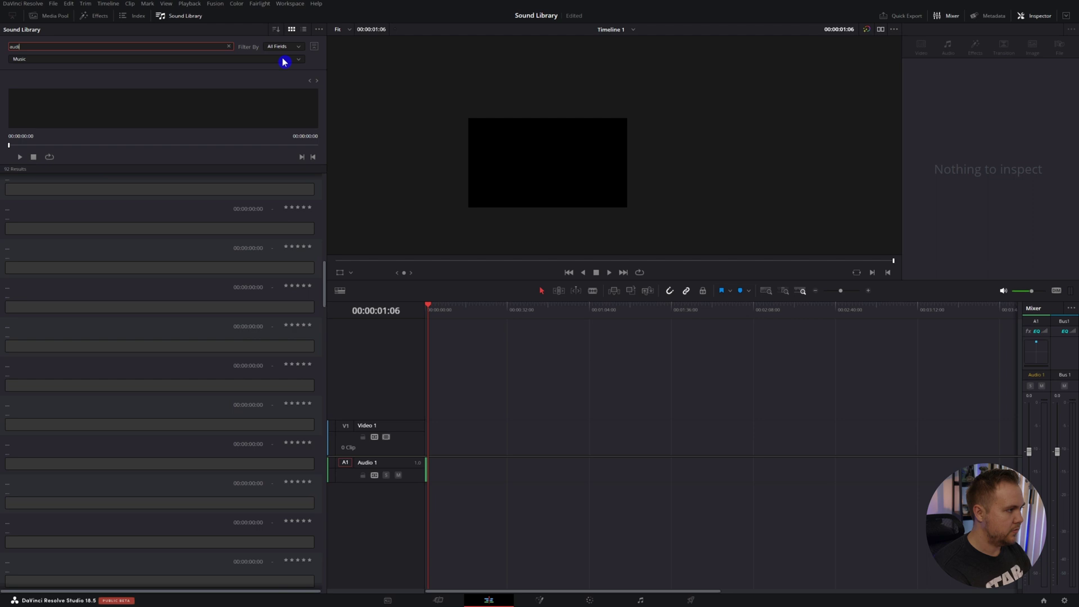
scroll(186, 243, "down", 6)
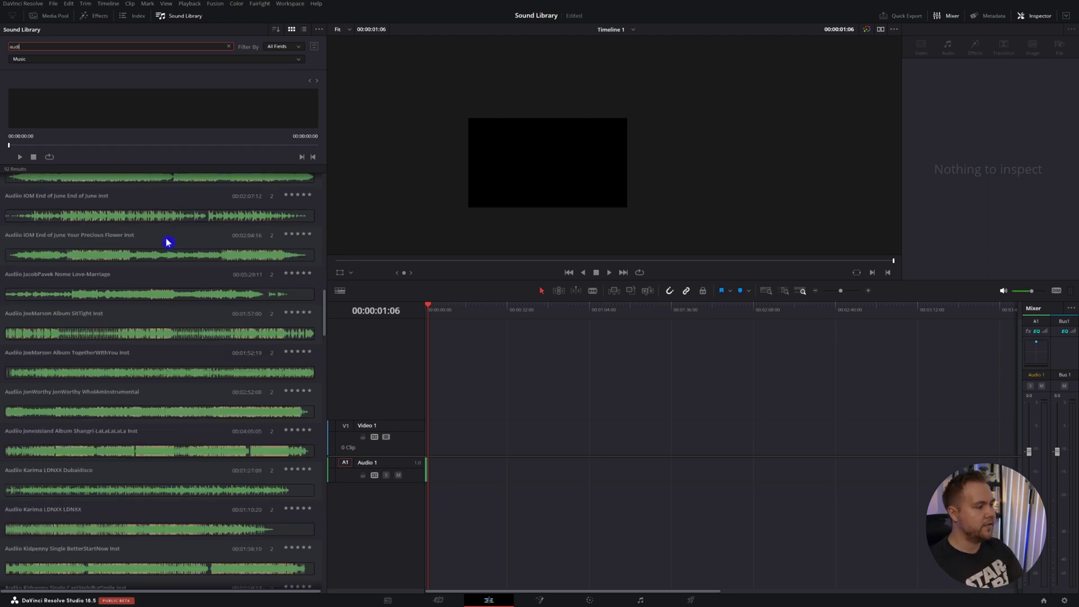
left_click(153, 232)
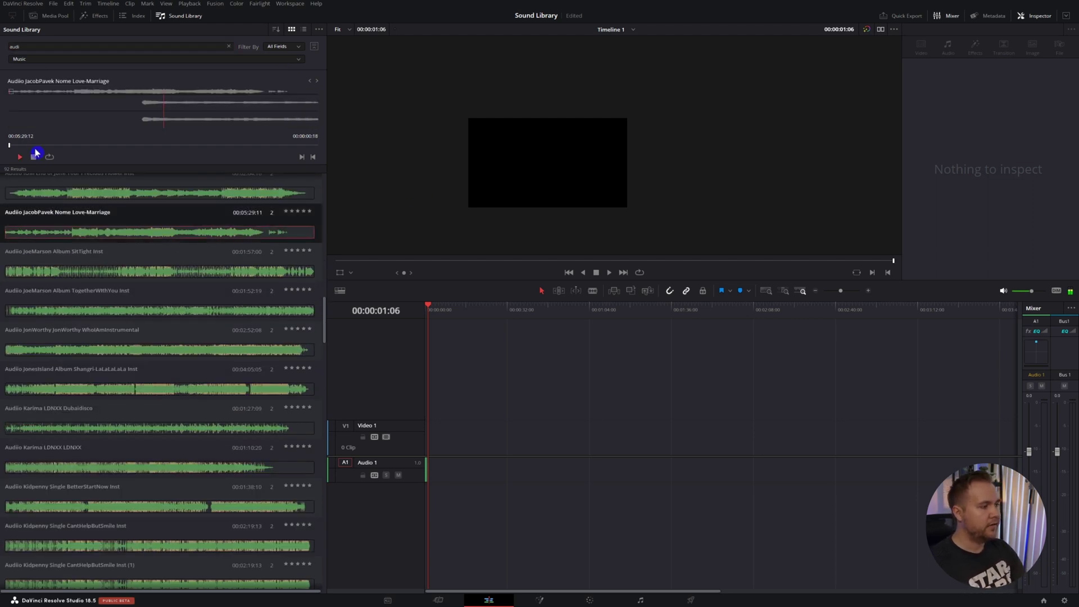
left_click(152, 145)
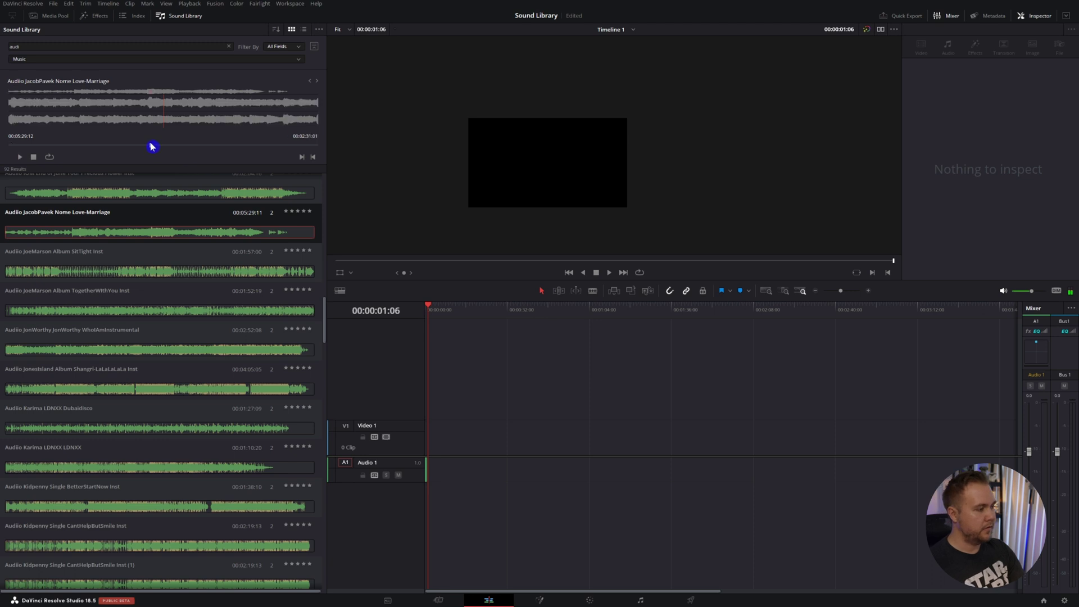